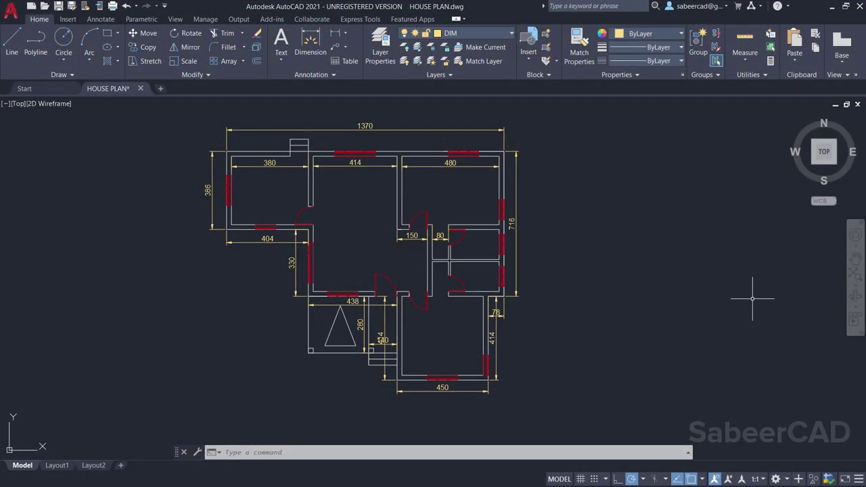
- Erase the default viewport on the Layout1 sheet so the paper space is blank
{"action": "left_click", "coordinate": [59, 465]}
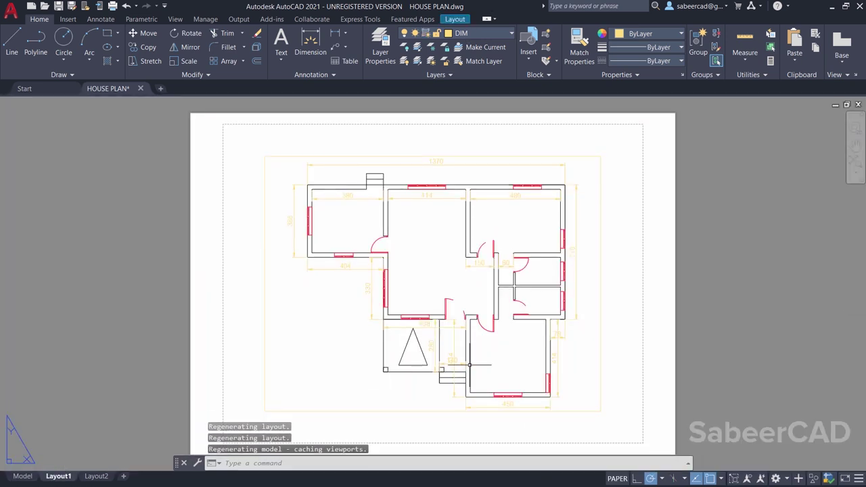
{"action": "left_click", "coordinate": [604, 227]}
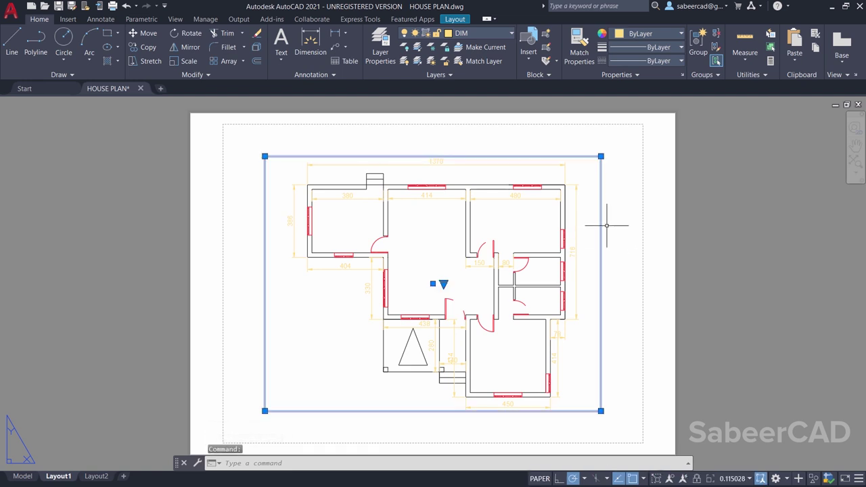
{"action": "left_click", "coordinate": [256, 35]}
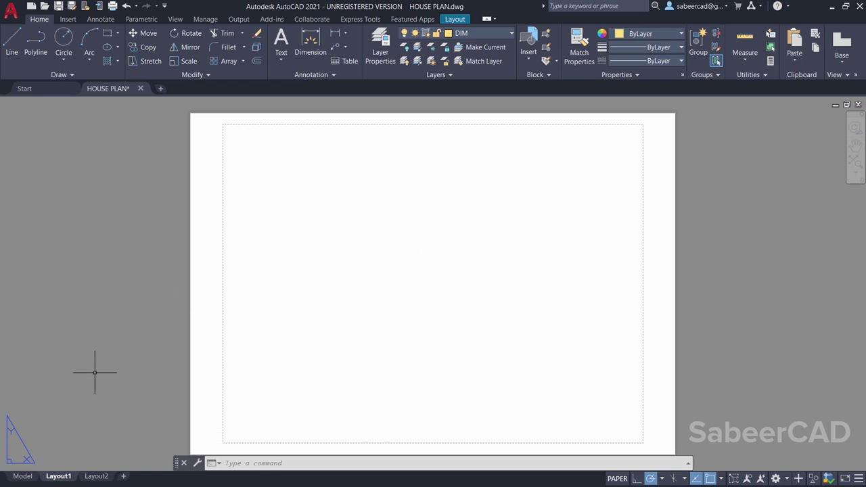
- Browse the Layout1 page setup printers, trying DWG To PDF.pc3, then cancel without changes
{"action": "right_click", "coordinate": [63, 476]}
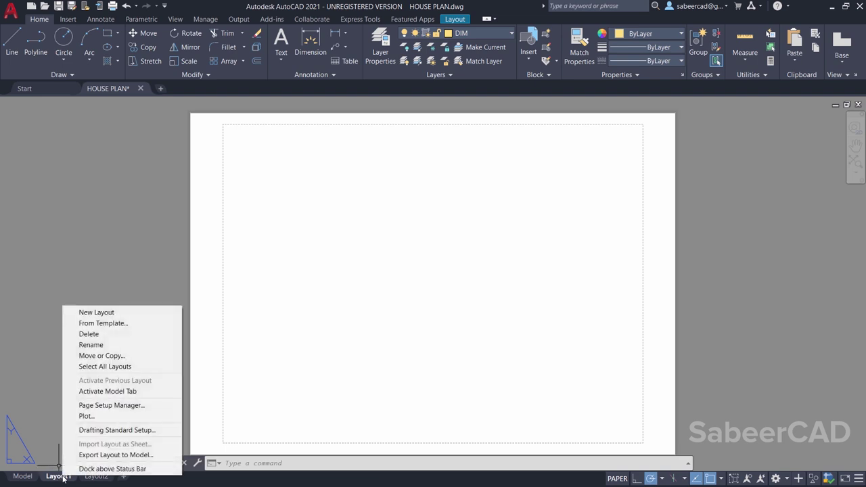
{"action": "left_click", "coordinate": [102, 405]}
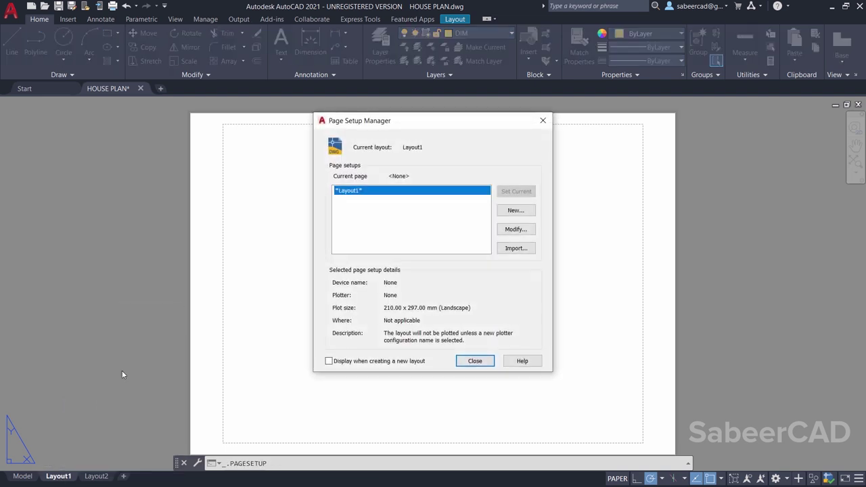
{"action": "left_click", "coordinate": [513, 230]}
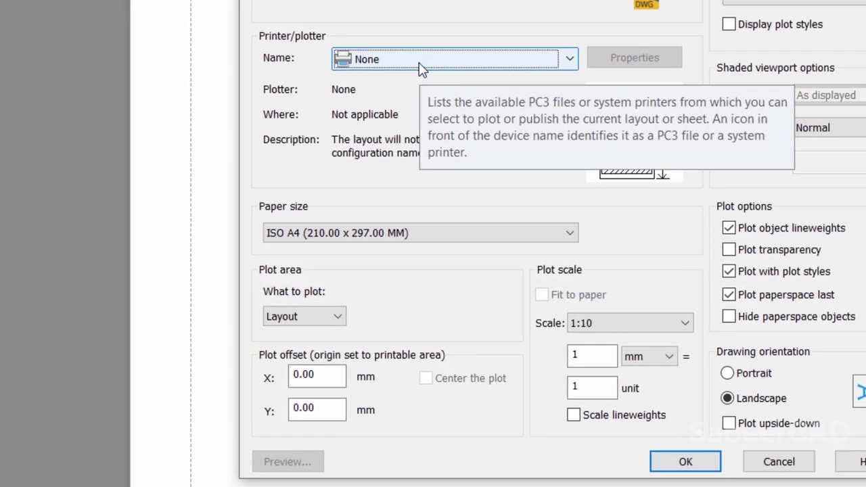
{"action": "left_click", "coordinate": [345, 167]}
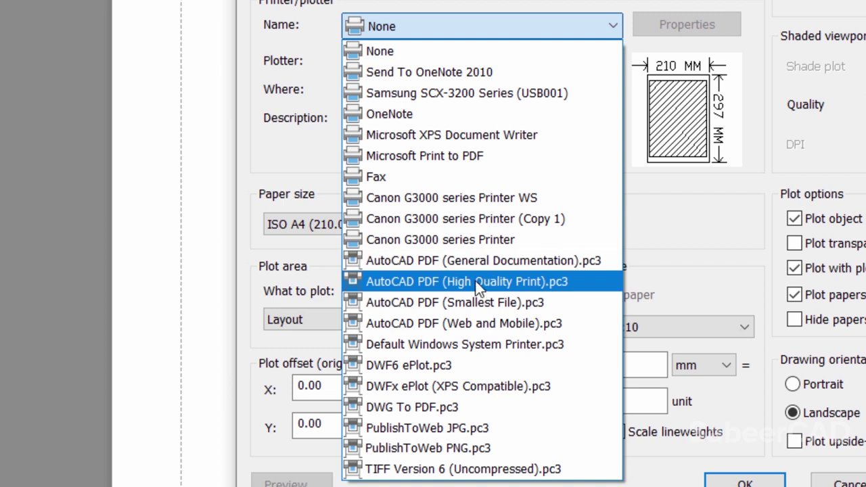
{"action": "left_click", "coordinate": [425, 407]}
{"action": "left_click", "coordinate": [480, 34]}
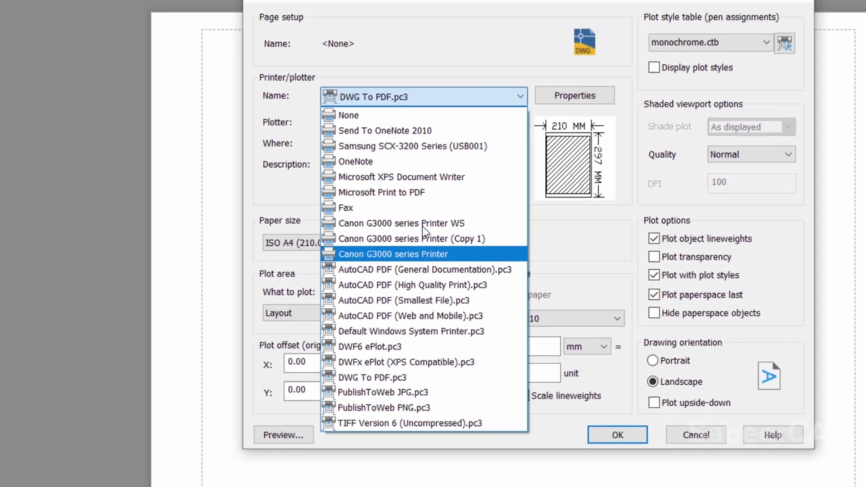
{"action": "left_click", "coordinate": [368, 115]}
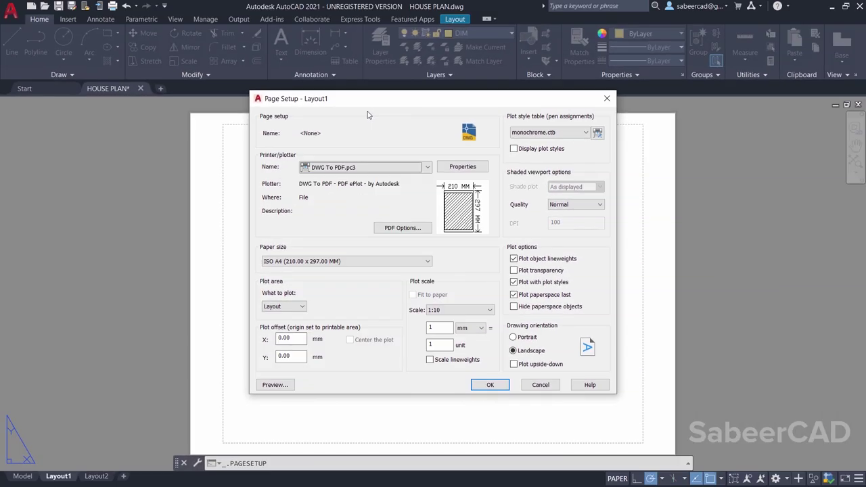
{"action": "left_click", "coordinate": [551, 389]}
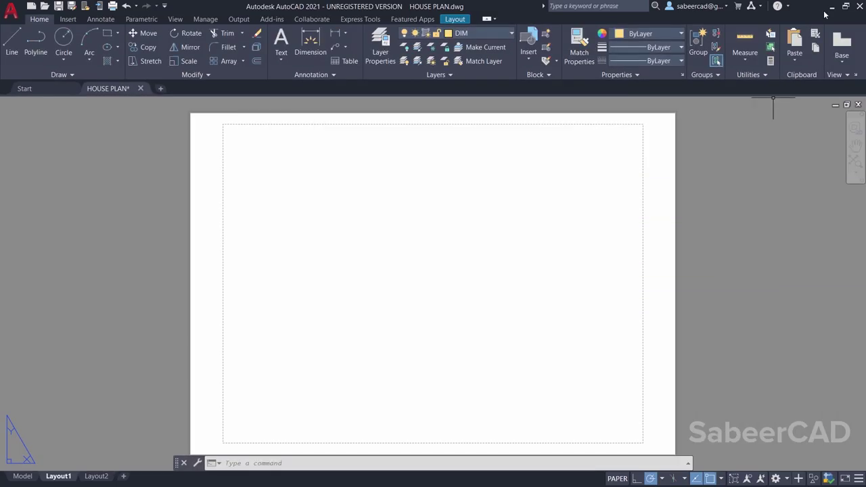
- Minimize AutoCAD and bring Chrome with the CutePDF Writer download page to the front
{"action": "left_click", "coordinate": [831, 7]}
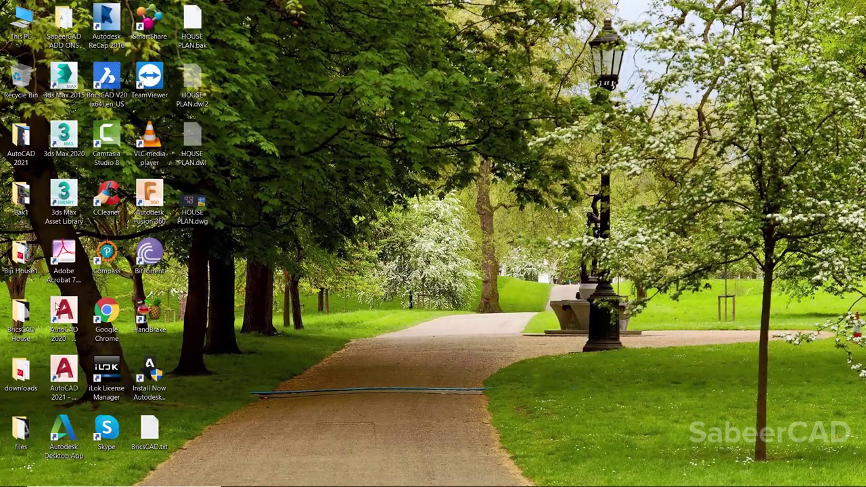
{"action": "mouse_move", "coordinate": [363, 486]}
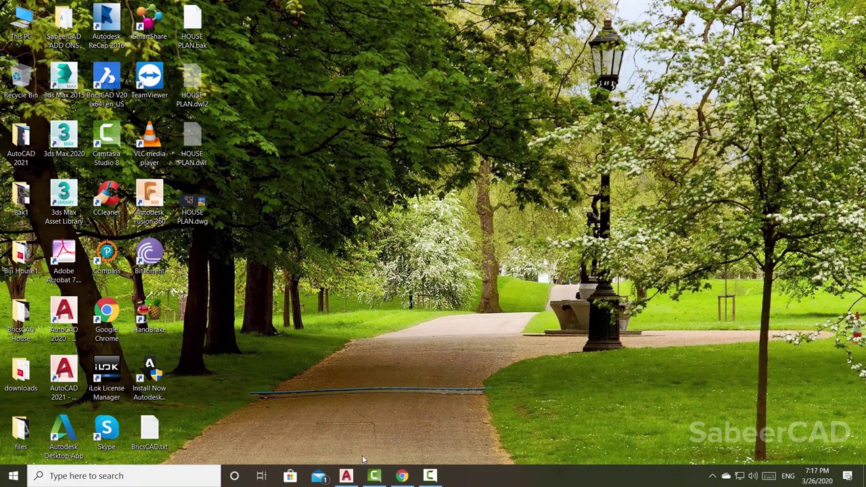
{"action": "left_click", "coordinate": [402, 475]}
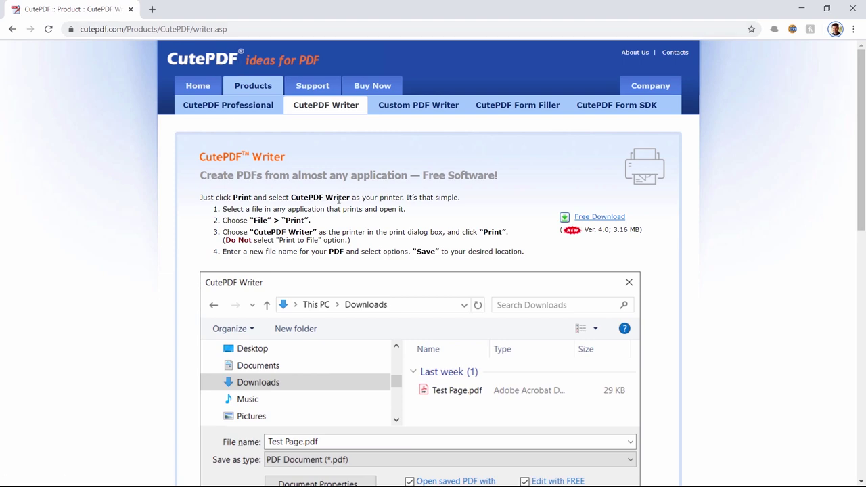
- Download the free CutePDF Writer installer (CuteWriter.exe) and allow it to run
{"action": "scroll", "coordinate": [437, 251], "scroll_direction": "down", "scroll_amount": 5}
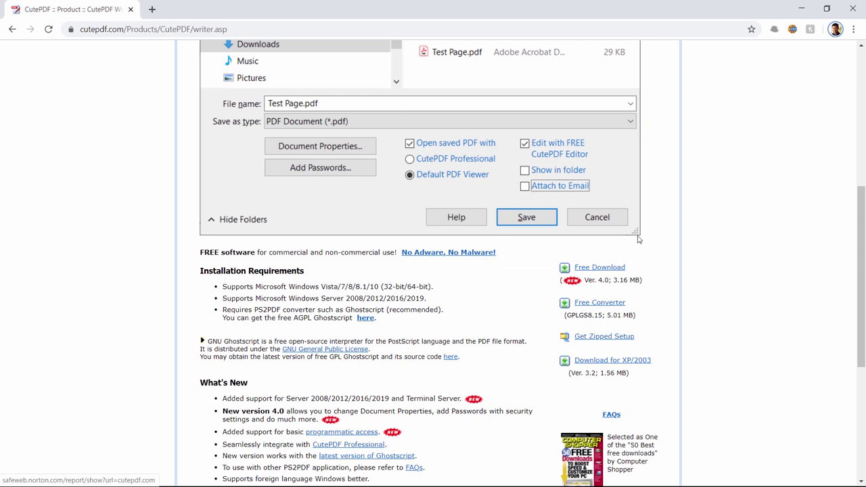
{"action": "left_click", "coordinate": [615, 269]}
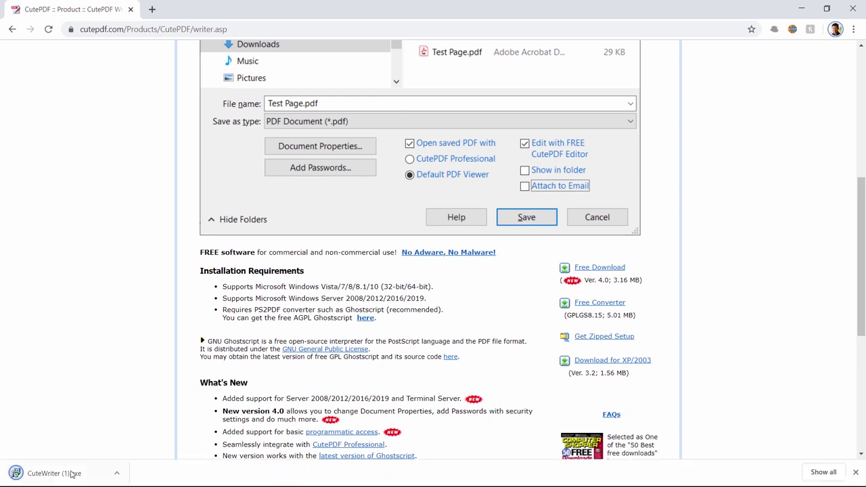
{"action": "left_click", "coordinate": [67, 475]}
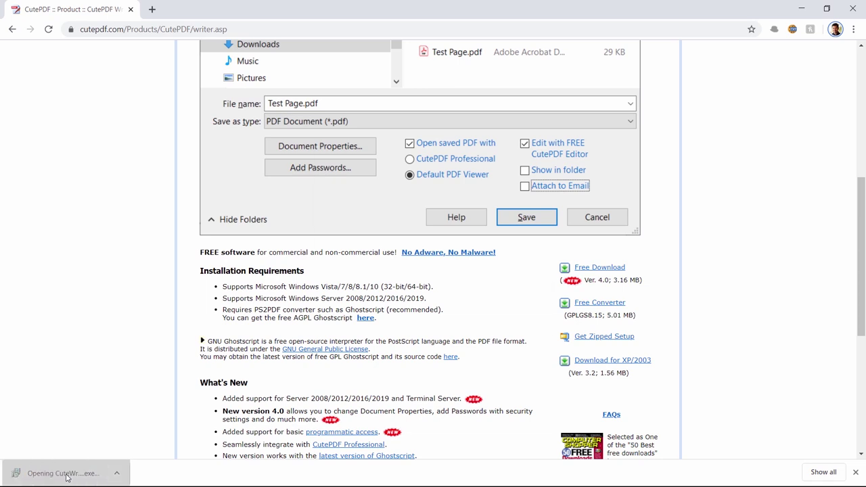
{"action": "left_click", "coordinate": [465, 261]}
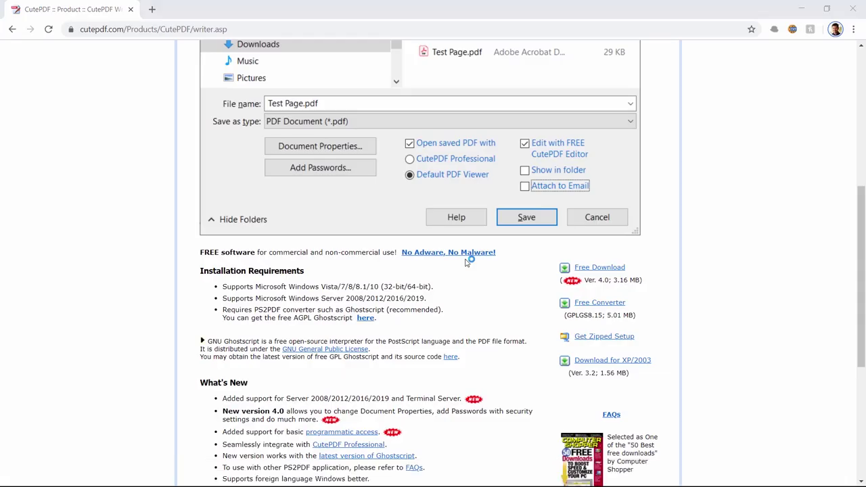
- Accept the CutePDF Writer licence and install to C:\Program Files (x86)\CutePDF Writer
{"action": "key", "text": "alt+a"}
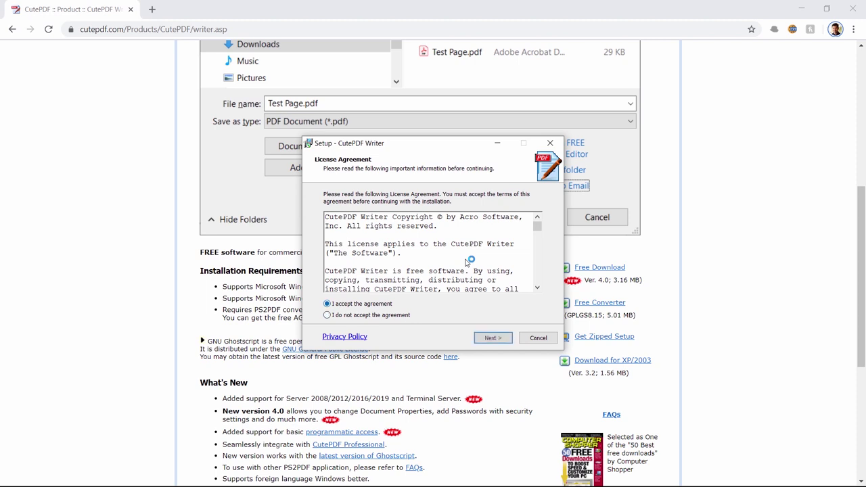
{"action": "key", "text": "Return"}
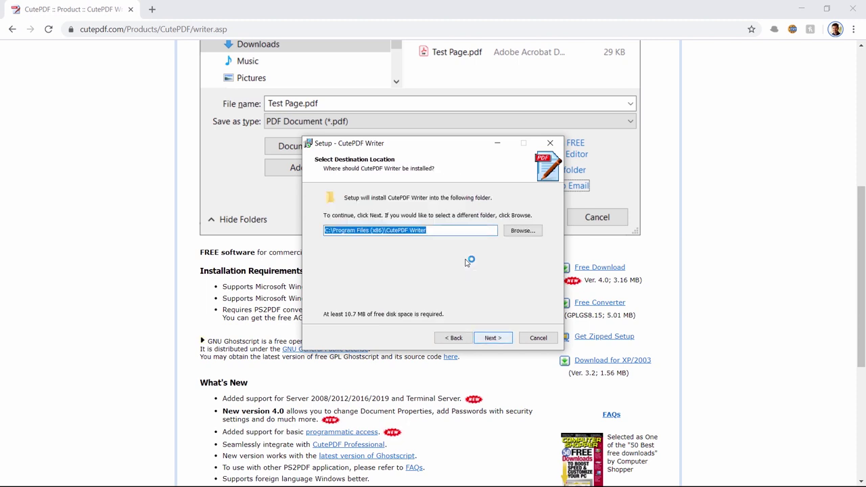
{"action": "key", "text": "Return"}
{"action": "key", "text": "Return"}
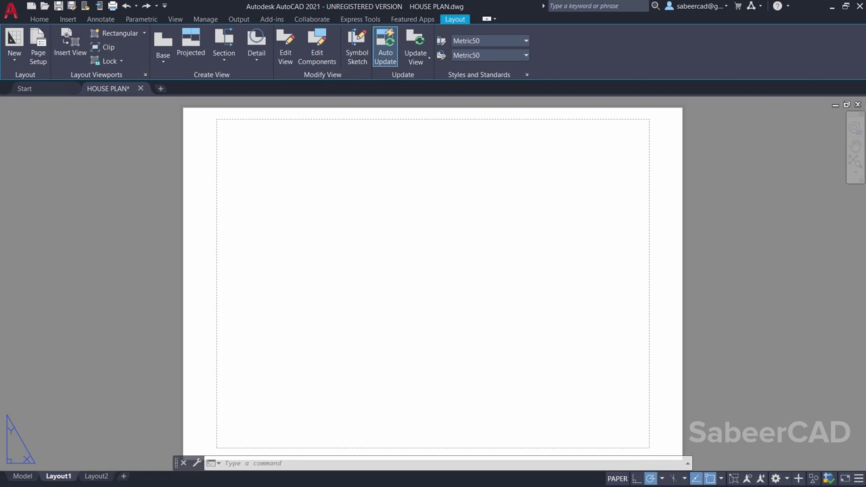
- Open the Layout1 page setup for editing and show its printer/plotter list
{"action": "right_click", "coordinate": [67, 476]}
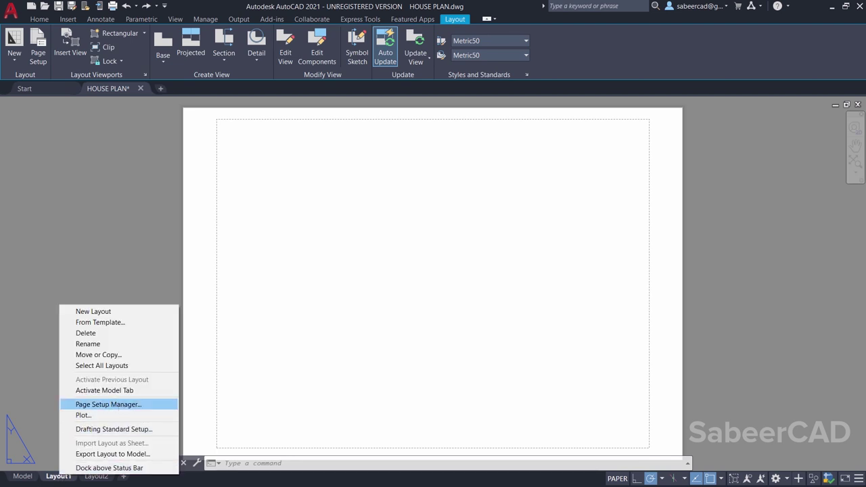
{"action": "left_click", "coordinate": [132, 402]}
{"action": "left_click", "coordinate": [527, 228]}
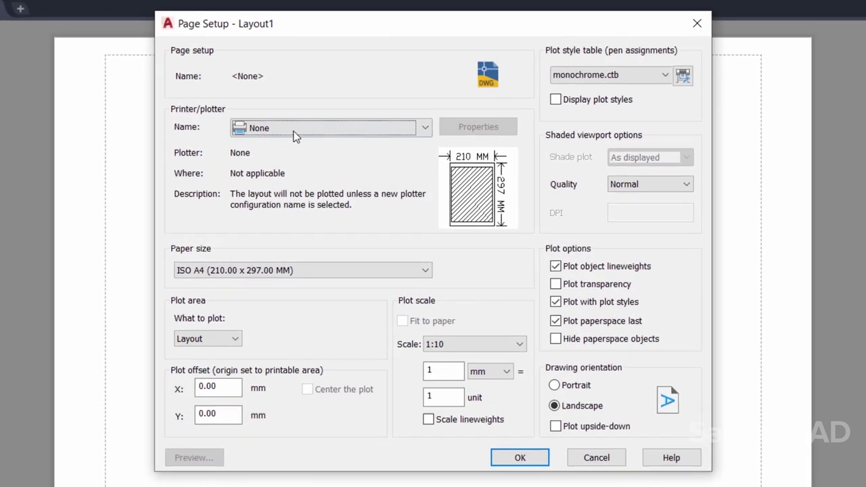
{"action": "left_click", "coordinate": [318, 148]}
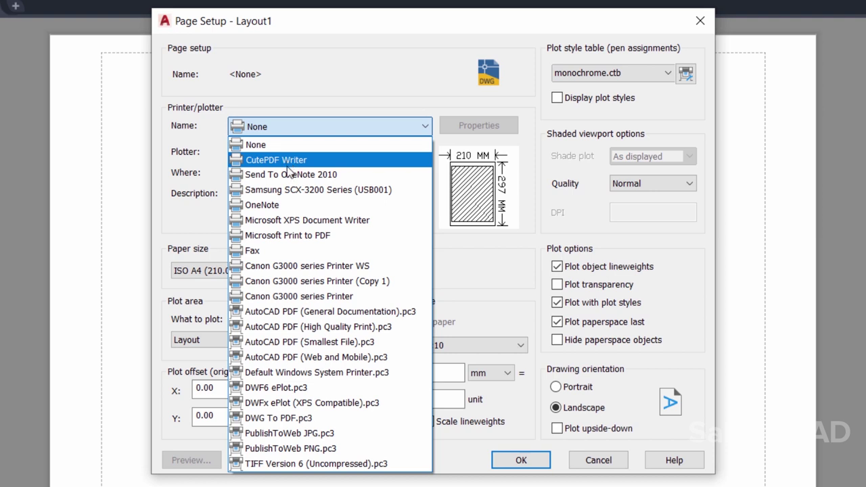
- Choose DWG To PDF.pc3 with landscape ISO A4 (297.00 x 210.00 MM) paper
{"action": "left_click", "coordinate": [269, 419]}
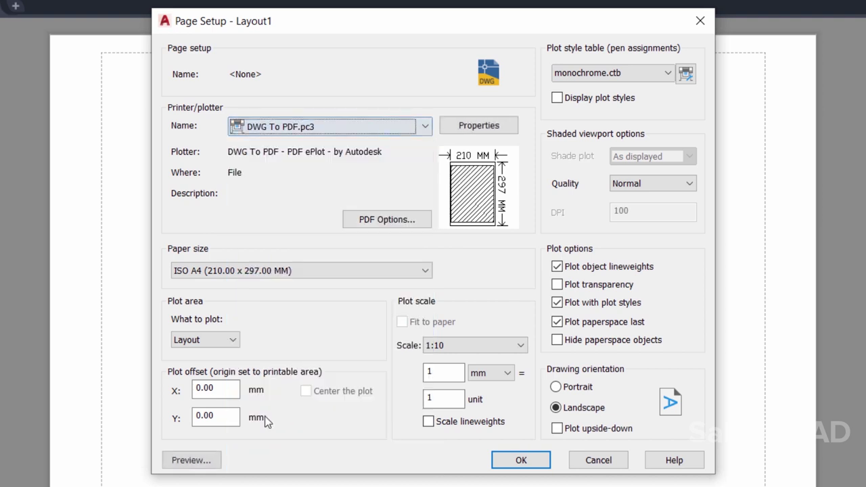
{"action": "left_click", "coordinate": [268, 272]}
{"action": "scroll", "coordinate": [233, 306], "scroll_direction": "up", "scroll_amount": 1}
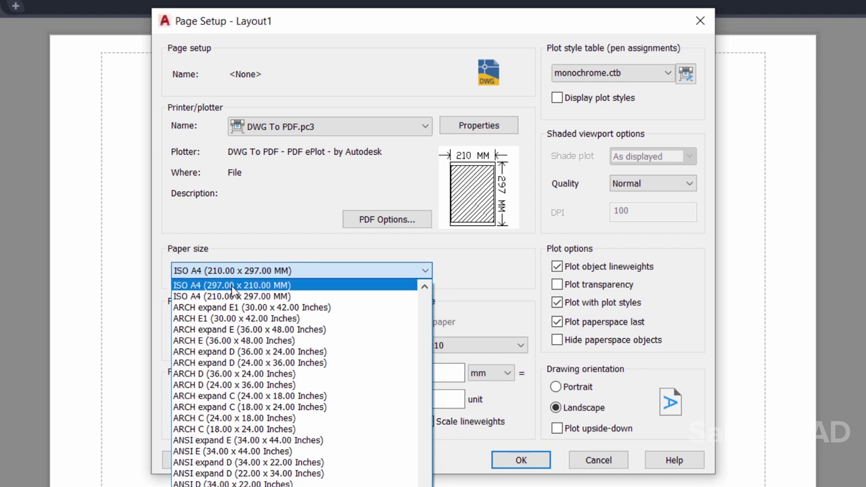
{"action": "left_click", "coordinate": [232, 285]}
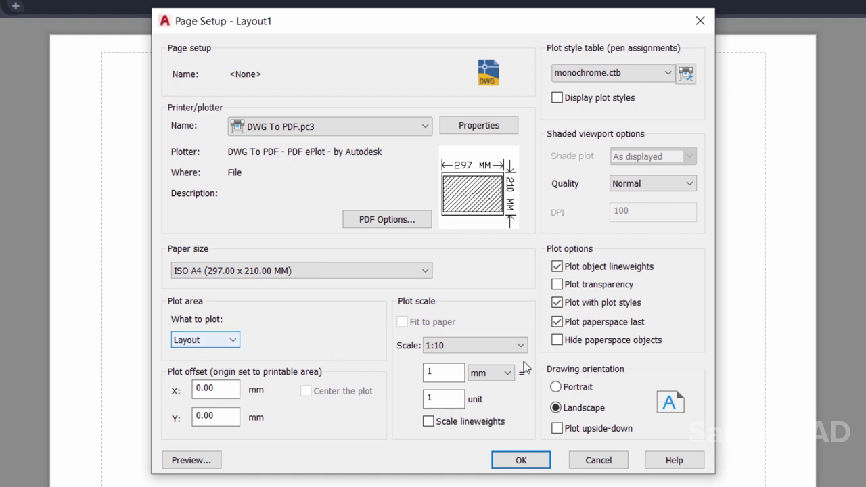
- Set the plot scale to 1:10, then save the page setup and close the manager
{"action": "left_click", "coordinate": [447, 346]}
{"action": "left_click", "coordinate": [448, 345]}
{"action": "left_click", "coordinate": [448, 345]}
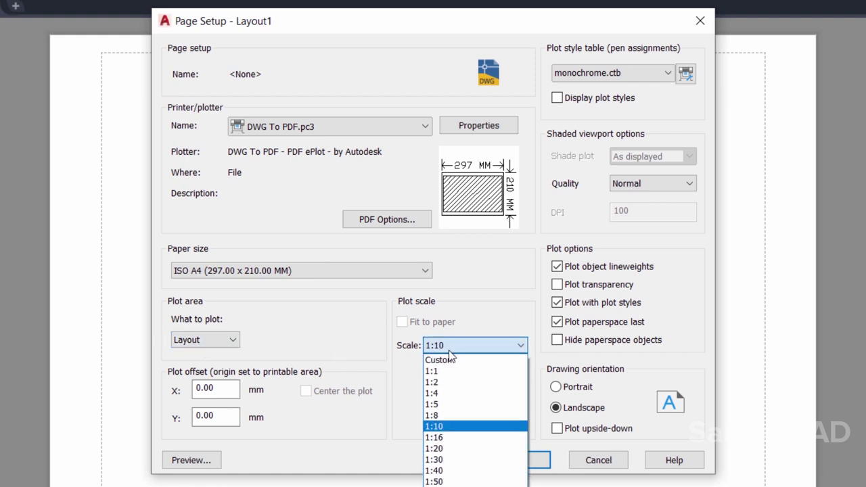
{"action": "left_click", "coordinate": [438, 427]}
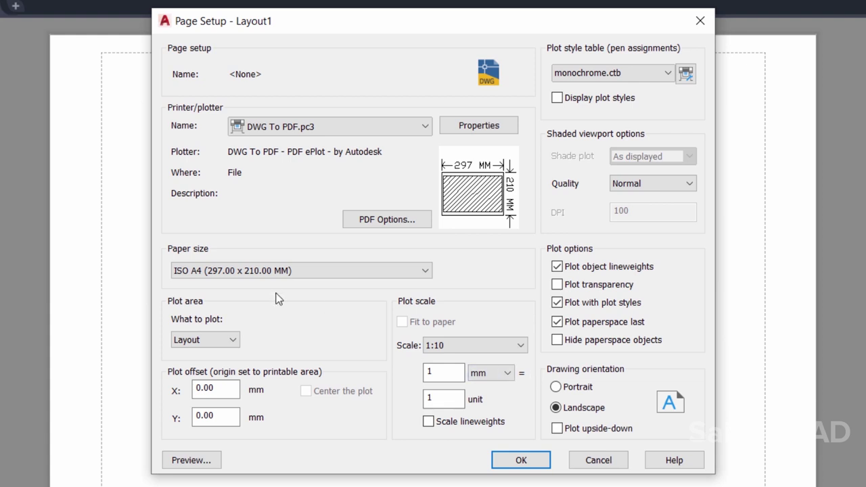
{"action": "left_click", "coordinate": [456, 347]}
{"action": "left_click", "coordinate": [455, 347]}
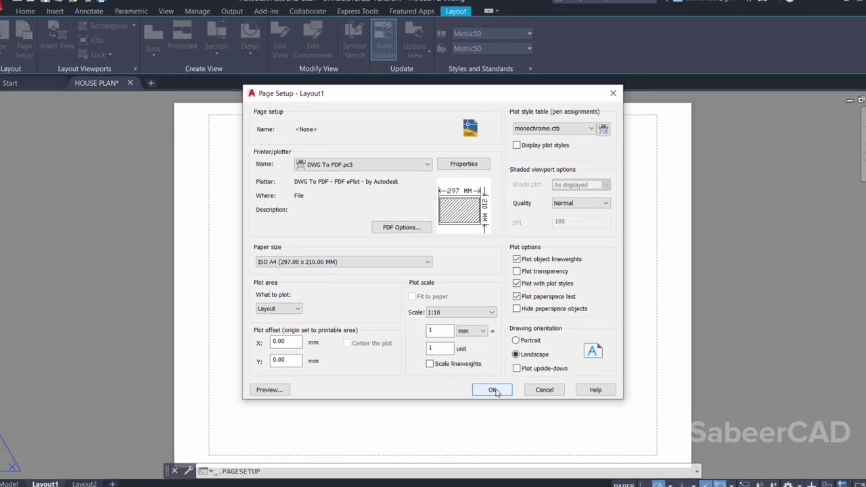
{"action": "left_click", "coordinate": [521, 460]}
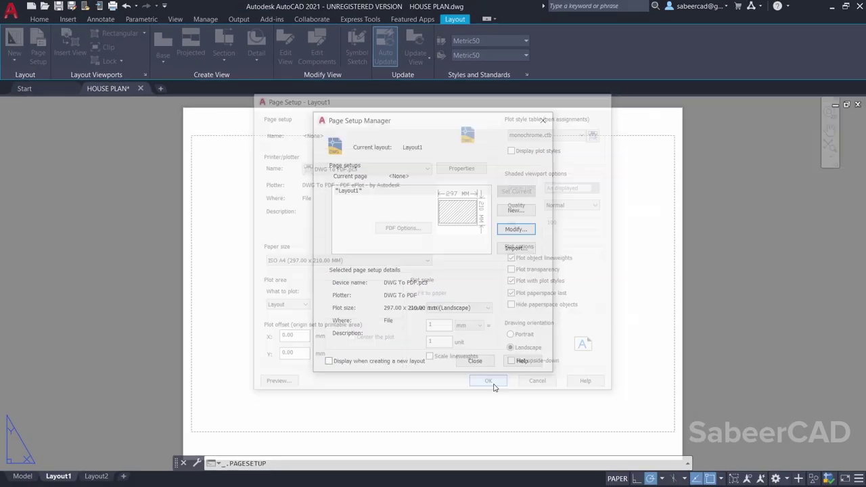
{"action": "left_click", "coordinate": [480, 359]}
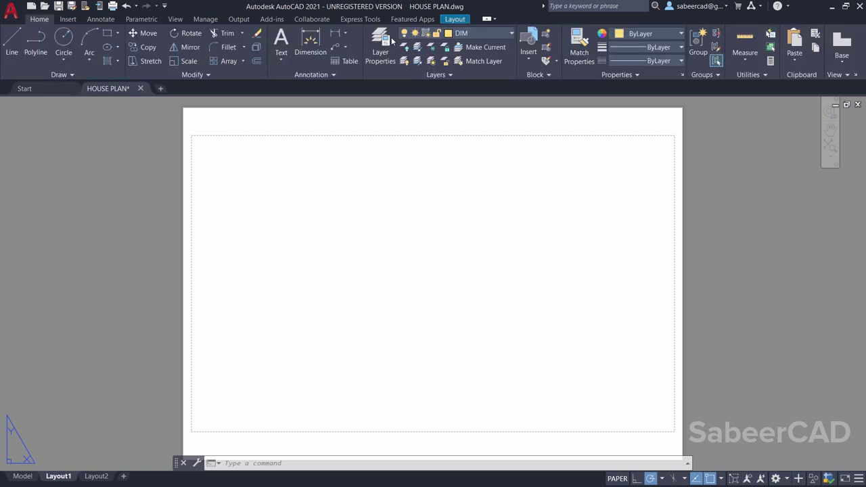
- Create a rectangular viewport fitted to Layout1's printable area, showing the house plan
{"action": "left_click", "coordinate": [450, 20]}
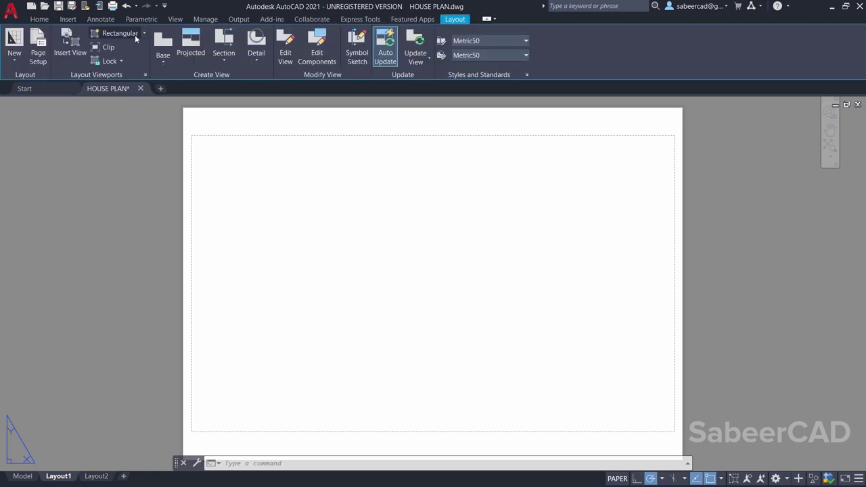
{"action": "left_click", "coordinate": [144, 32]}
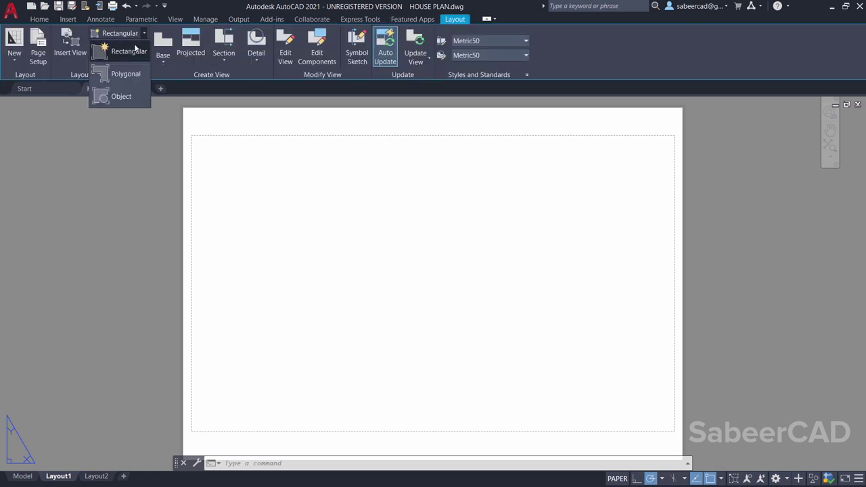
{"action": "left_click", "coordinate": [127, 54]}
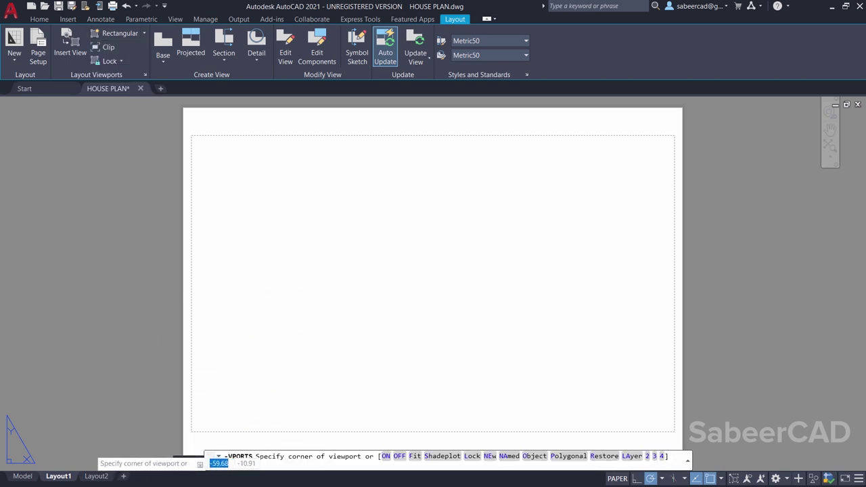
{"action": "key", "text": "Return"}
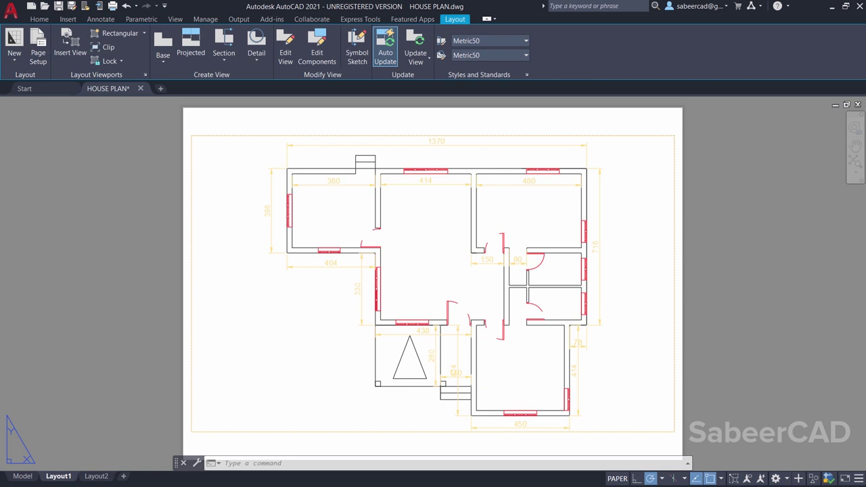
- Keep monochrome.ctb in the Layout1 page setup and enable Display plot styles
{"action": "right_click", "coordinate": [62, 476]}
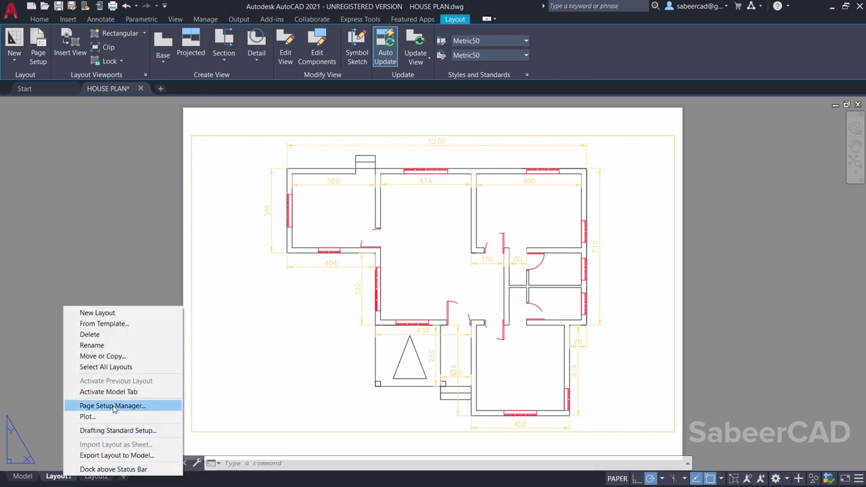
{"action": "left_click", "coordinate": [115, 406]}
{"action": "left_click", "coordinate": [514, 229]}
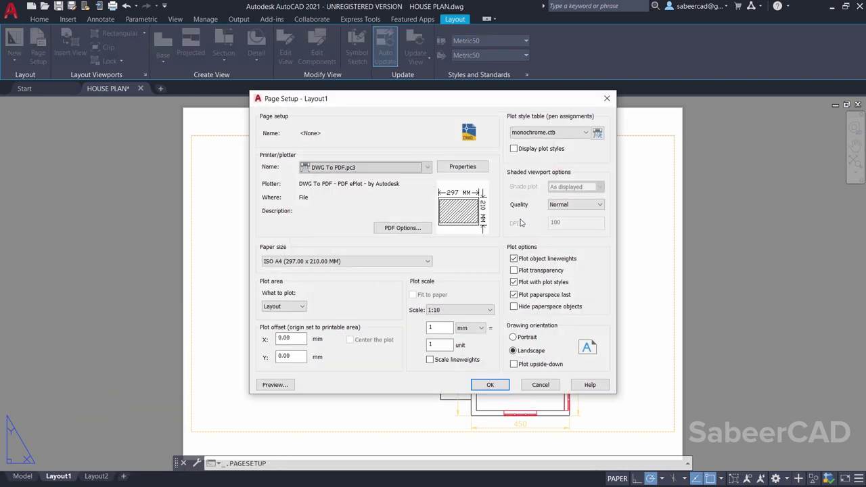
{"action": "left_click", "coordinate": [547, 133]}
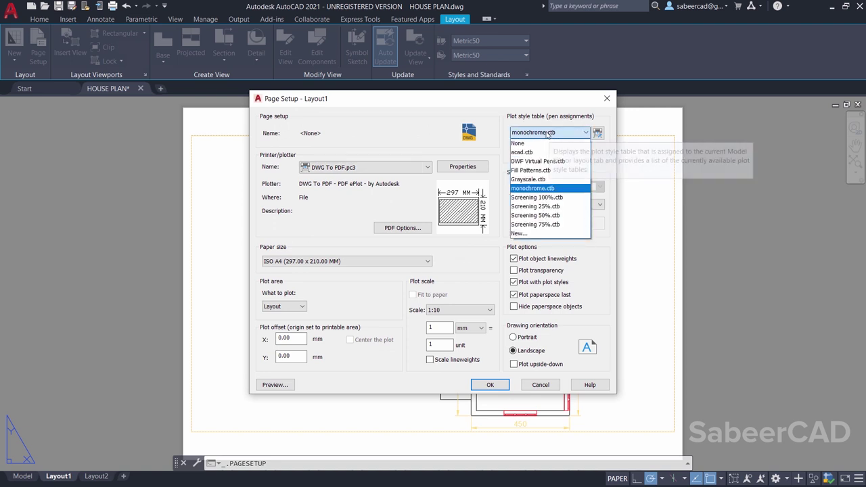
{"action": "left_click", "coordinate": [547, 134]}
{"action": "left_click", "coordinate": [547, 132]}
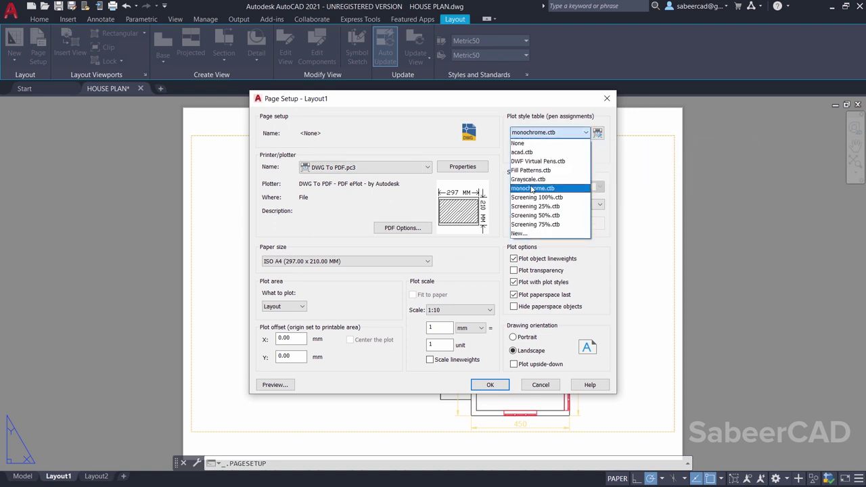
{"action": "left_click", "coordinate": [535, 189]}
{"action": "left_click", "coordinate": [514, 148]}
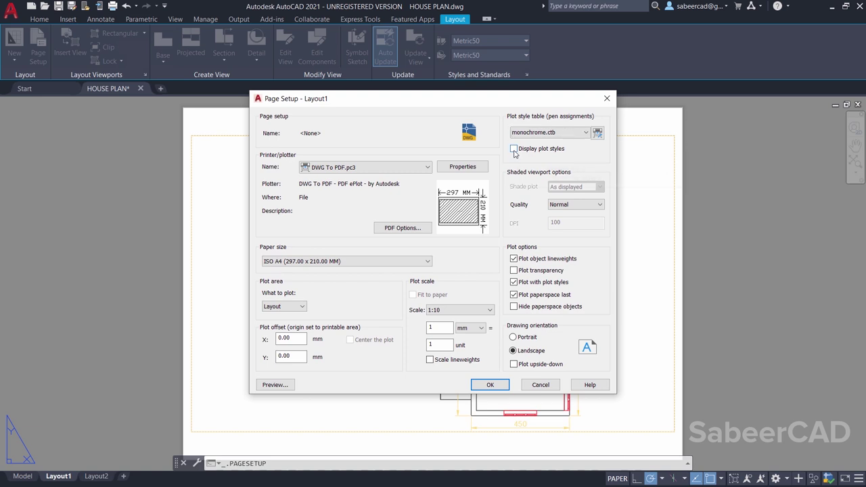
{"action": "left_click", "coordinate": [489, 384]}
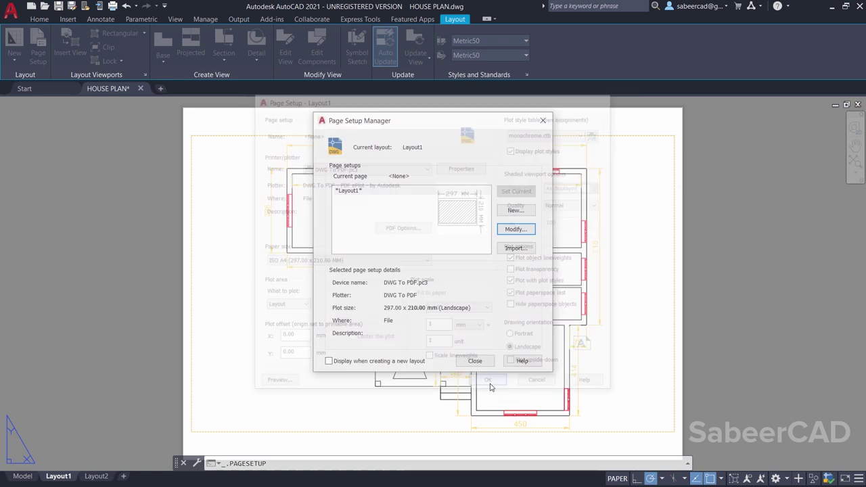
{"action": "left_click", "coordinate": [466, 359]}
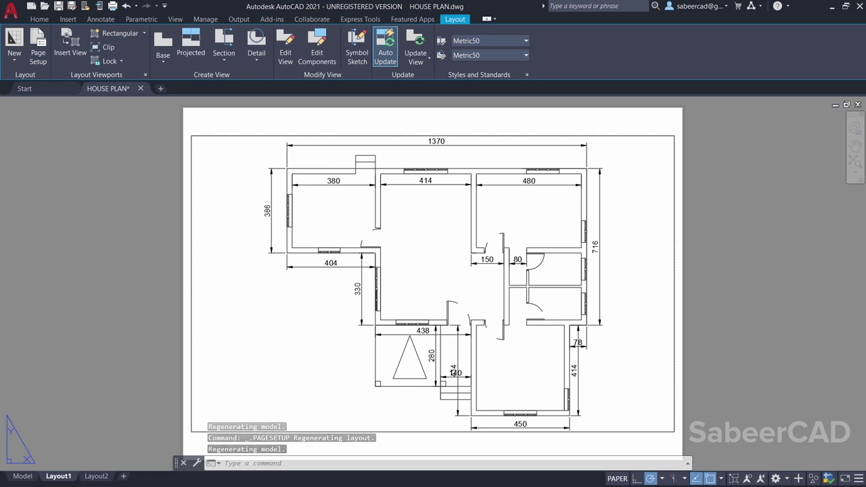
- Activate the house plan viewport and set its scale to 1:100
{"action": "left_click", "coordinate": [516, 274]}
{"action": "key", "text": "Escape"}
{"action": "double_click", "coordinate": [611, 271]}
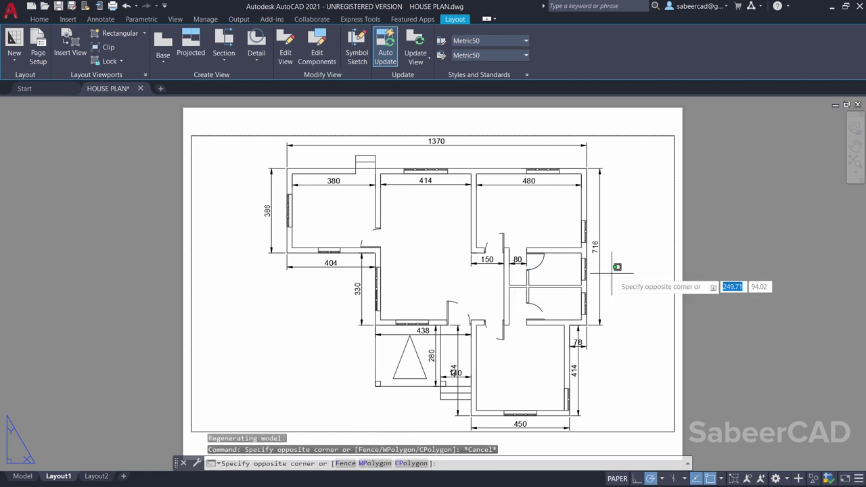
{"action": "left_click", "coordinate": [734, 479]}
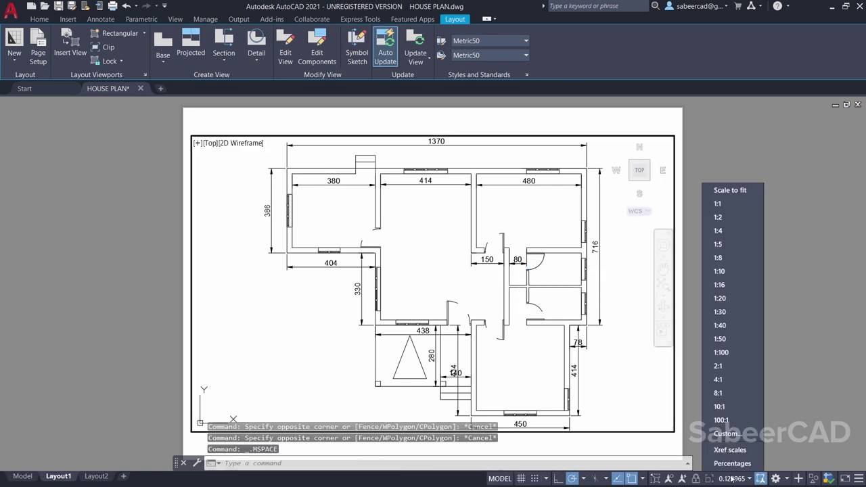
{"action": "left_click", "coordinate": [717, 352]}
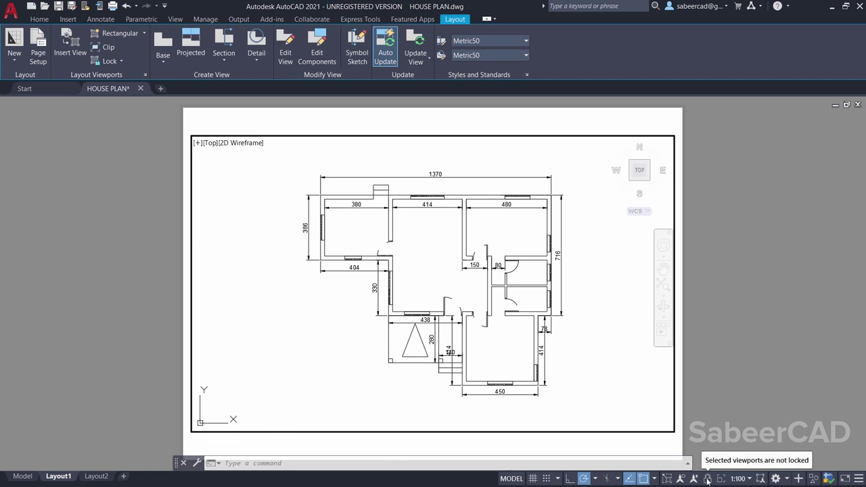
- Lock the viewport display so the 1:100 scale stays fixed
{"action": "left_click", "coordinate": [604, 264]}
{"action": "left_click", "coordinate": [589, 291]}
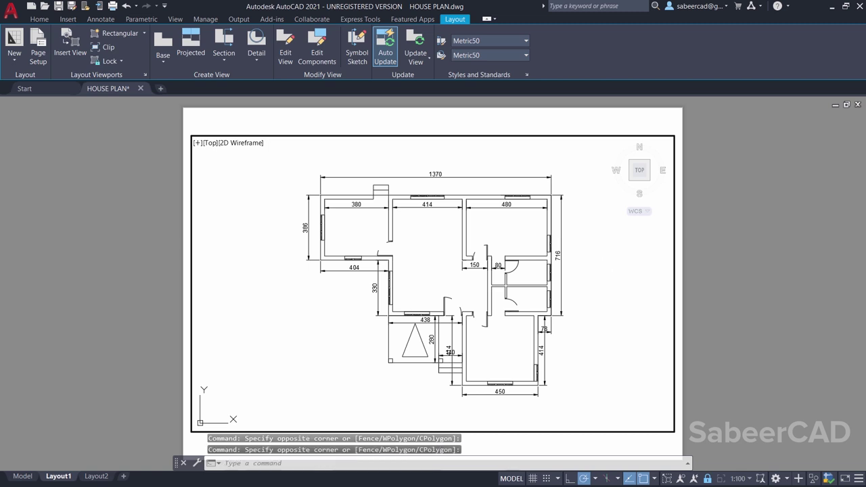
{"action": "scroll", "coordinate": [608, 281], "scroll_direction": "down", "scroll_amount": 3}
{"action": "scroll", "coordinate": [607, 281], "scroll_direction": "up", "scroll_amount": 8}
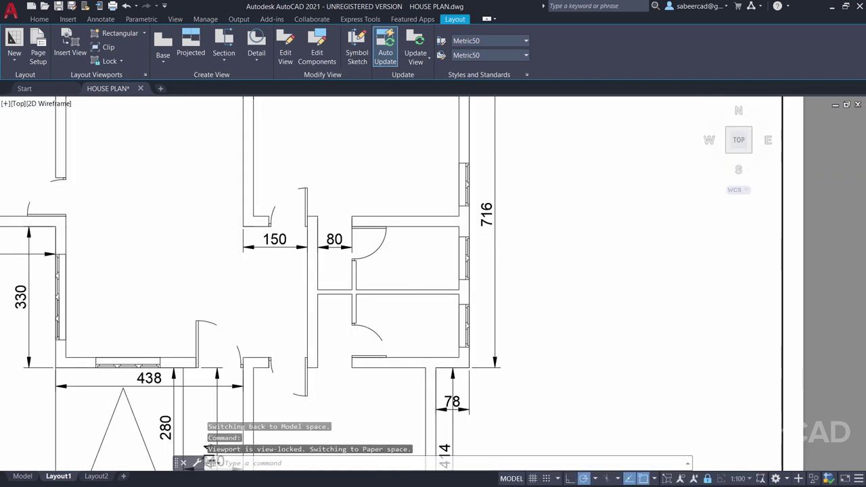
{"action": "scroll", "coordinate": [433, 281], "scroll_direction": "down", "scroll_amount": 6}
{"action": "scroll", "coordinate": [433, 281], "scroll_direction": "up", "scroll_amount": 3}
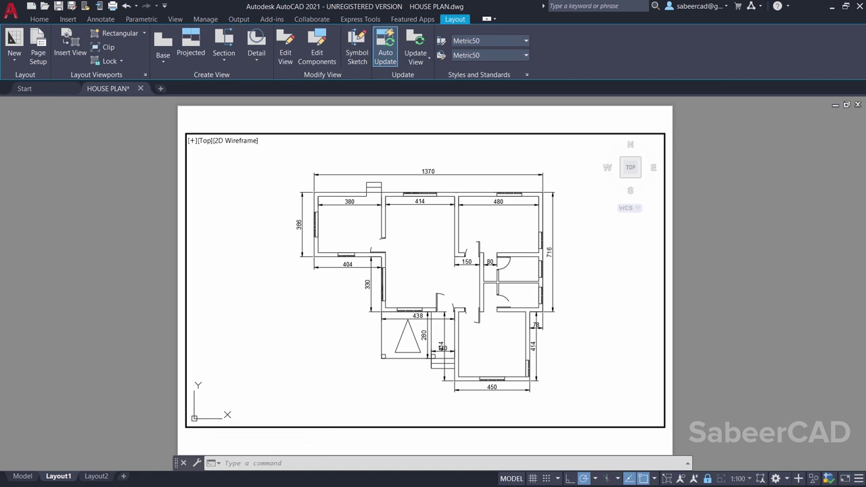
- Plot Layout1 to PDF, saving to the Desktop as 'HOUSE PLAN'
{"action": "left_click", "coordinate": [11, 9]}
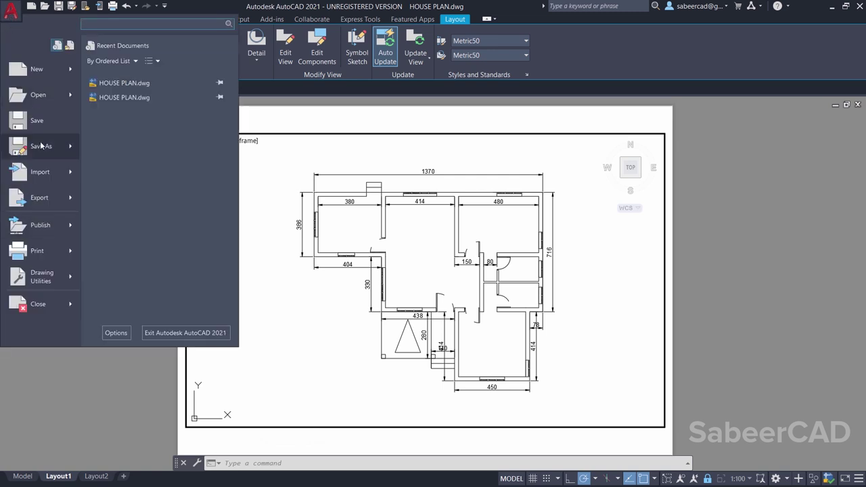
{"action": "mouse_move", "coordinate": [48, 252]}
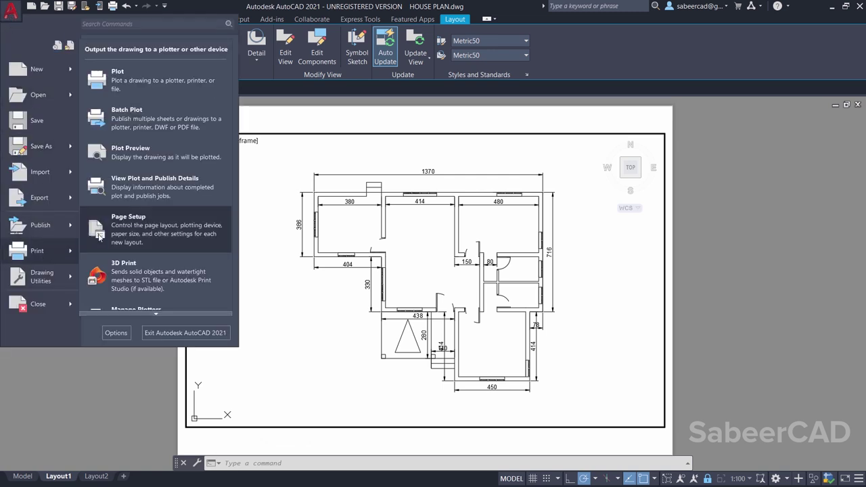
{"action": "left_click", "coordinate": [115, 76]}
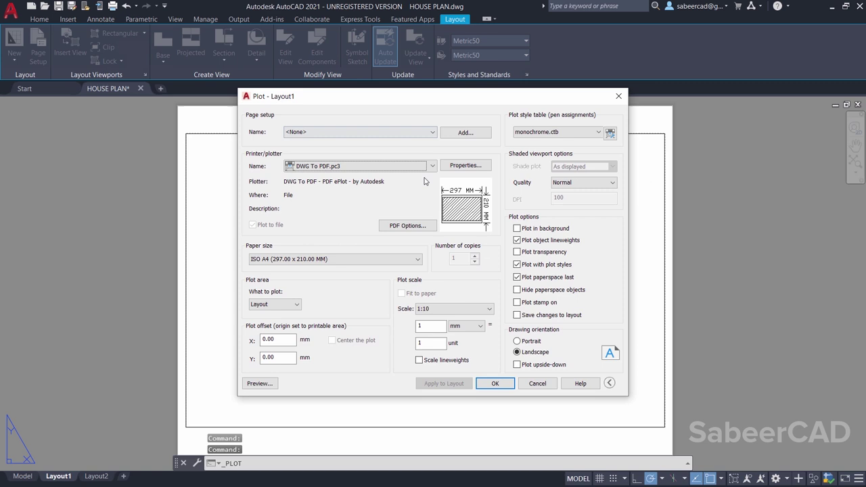
{"action": "left_click", "coordinate": [495, 384]}
{"action": "left_click", "coordinate": [378, 128]}
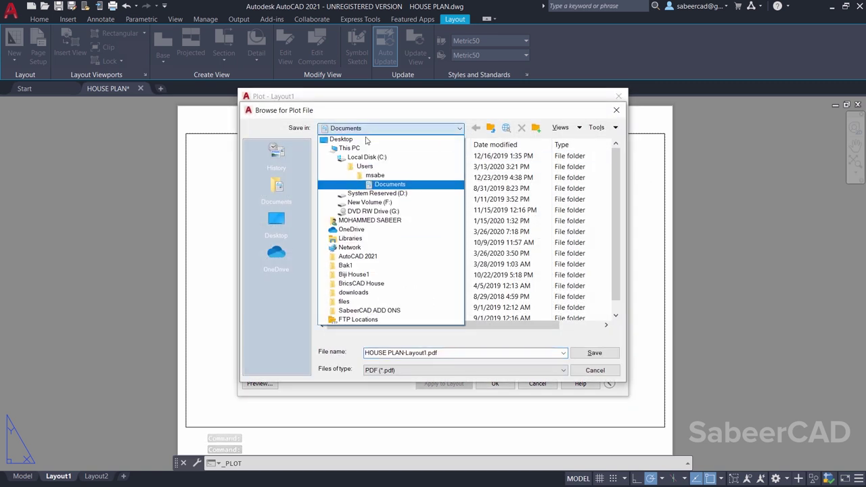
{"action": "left_click", "coordinate": [341, 140]}
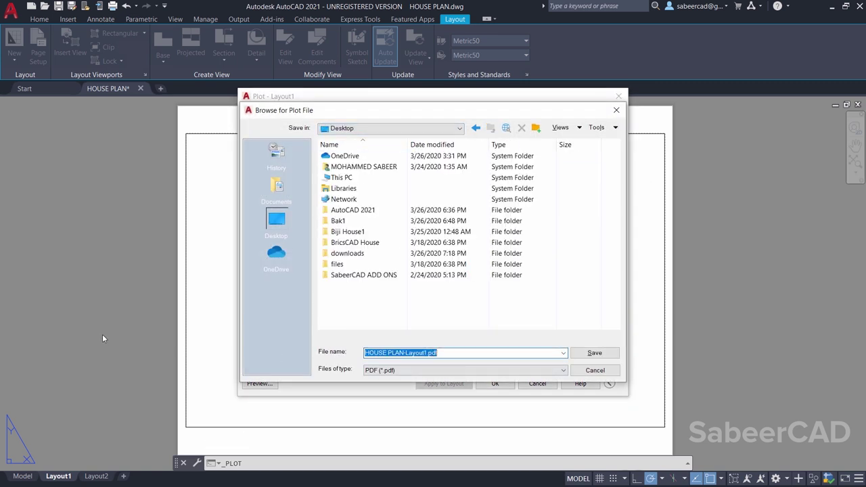
{"action": "type", "text": "H"}
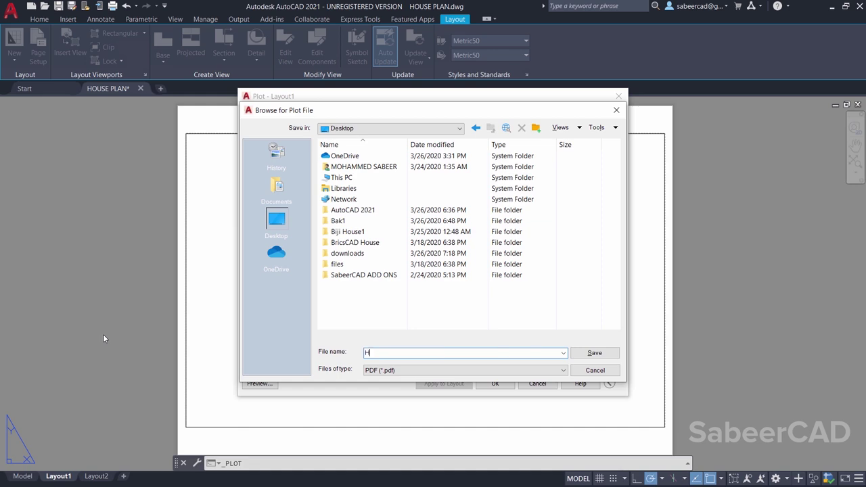
{"action": "type", "text": "OUSE PLAN"}
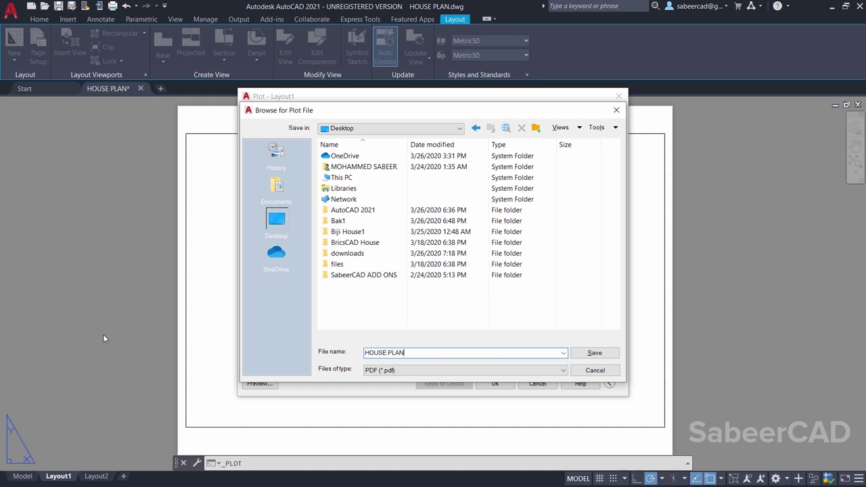